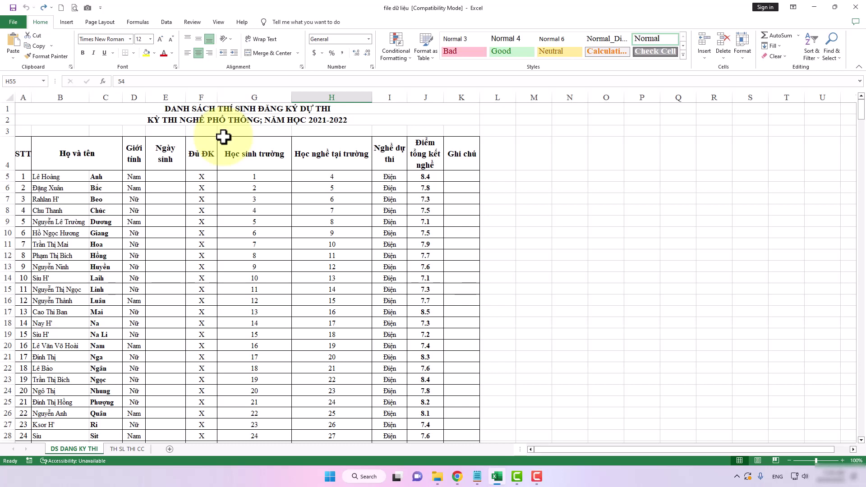
# Select the table and header row A4:K4, then scroll through the candidate list
pyautogui.click(24, 155)
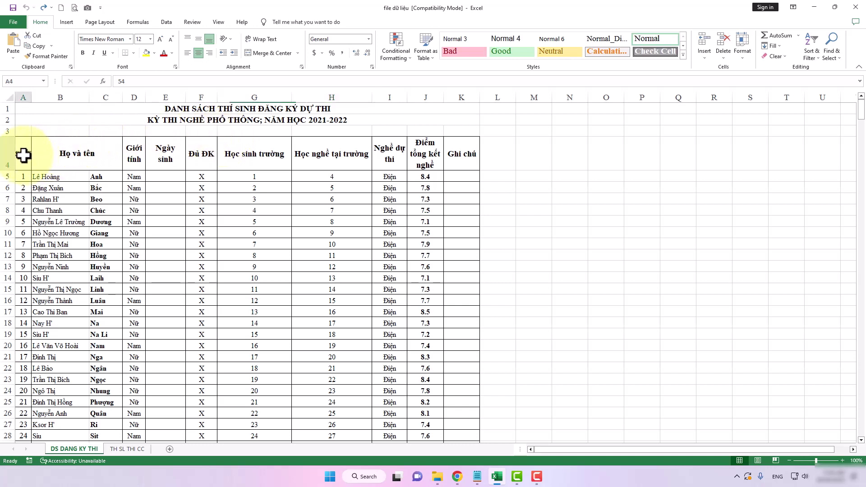
pyautogui.moveTo(24, 155); pyautogui.dragTo(460, 361)
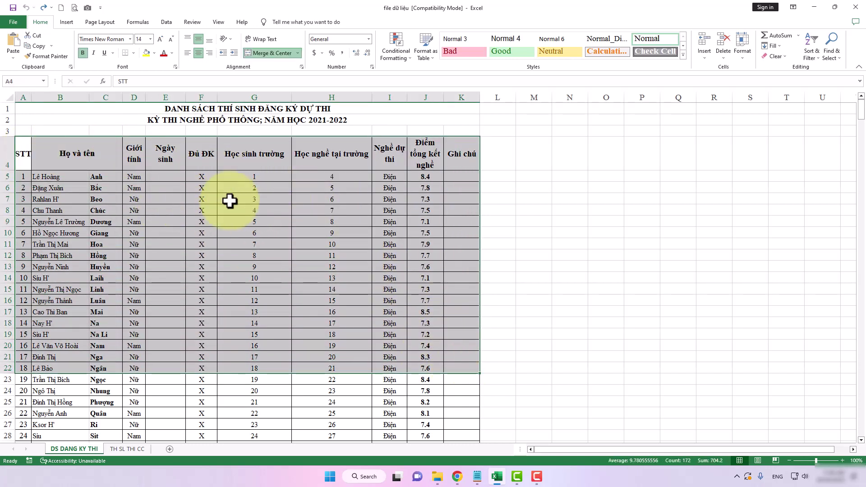
pyautogui.click(317, 198)
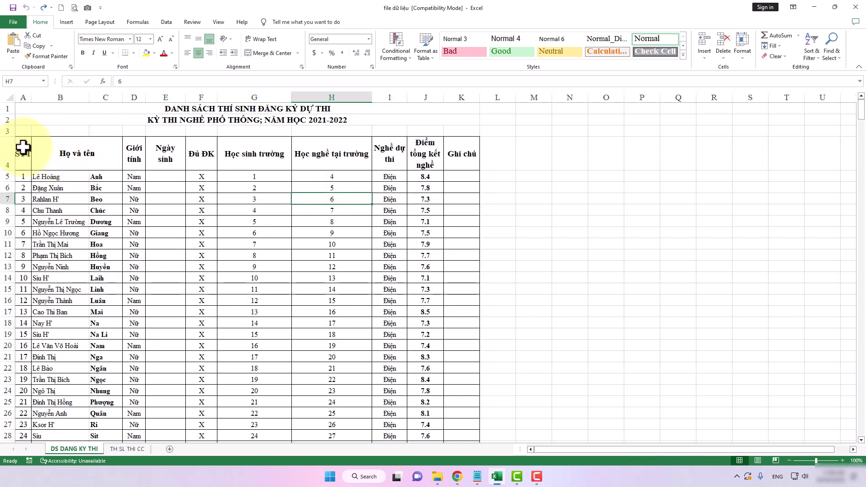
pyautogui.moveTo(23, 147); pyautogui.dragTo(456, 150)
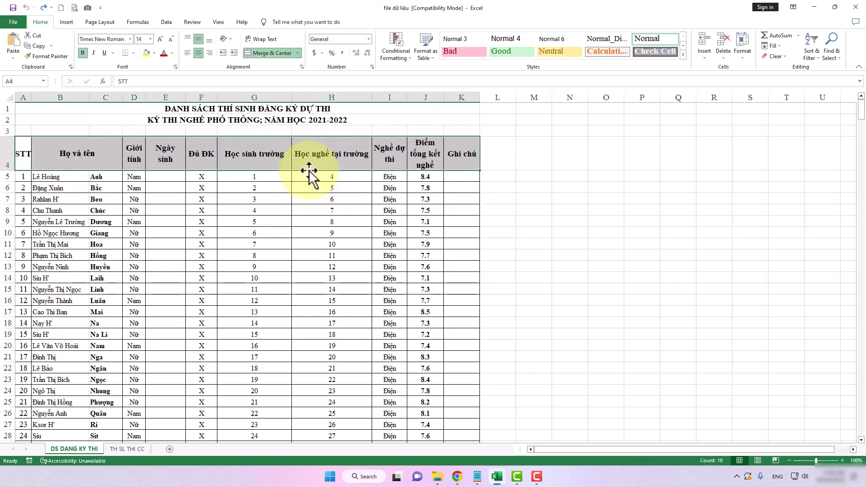
pyautogui.click(284, 195)
pyautogui.scroll(-6, 284, 195)
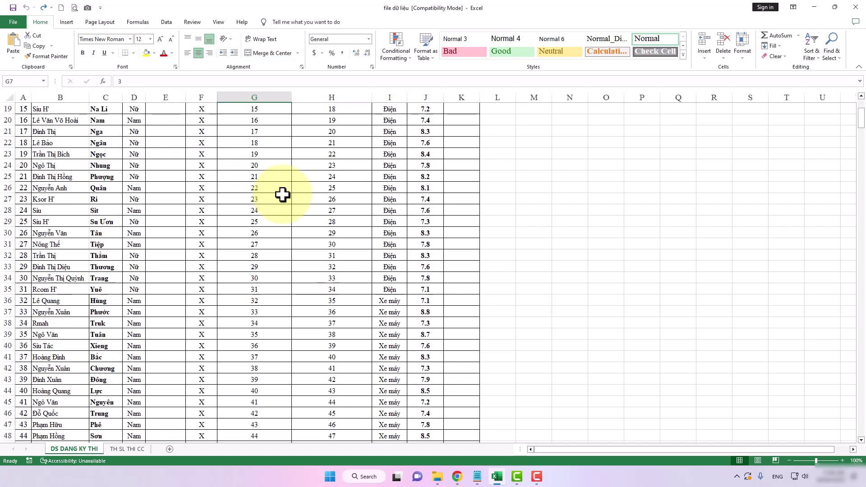
pyautogui.scroll(-2, 282, 195)
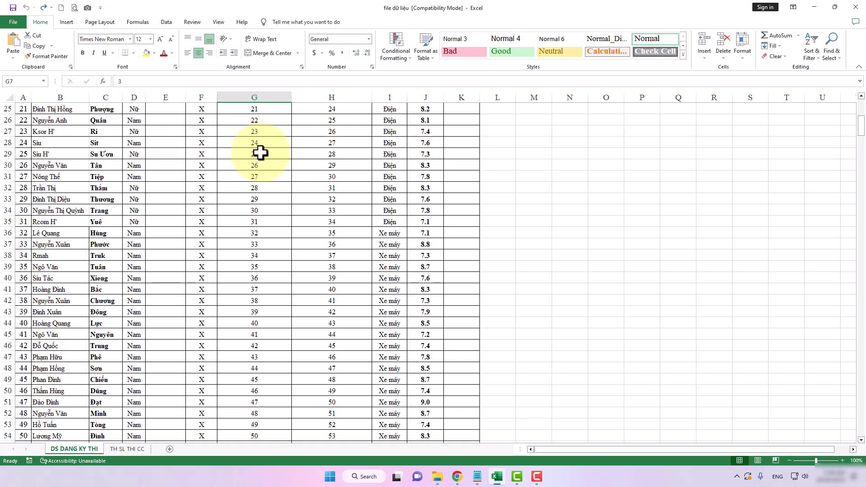
pyautogui.scroll(8, 272, 154)
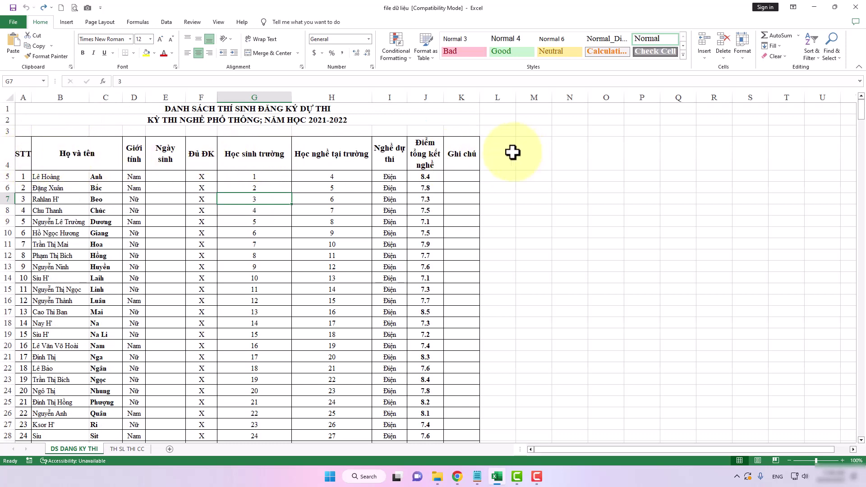
pyautogui.scroll(-4, 247, 203)
pyautogui.scroll(-1, 247, 203)
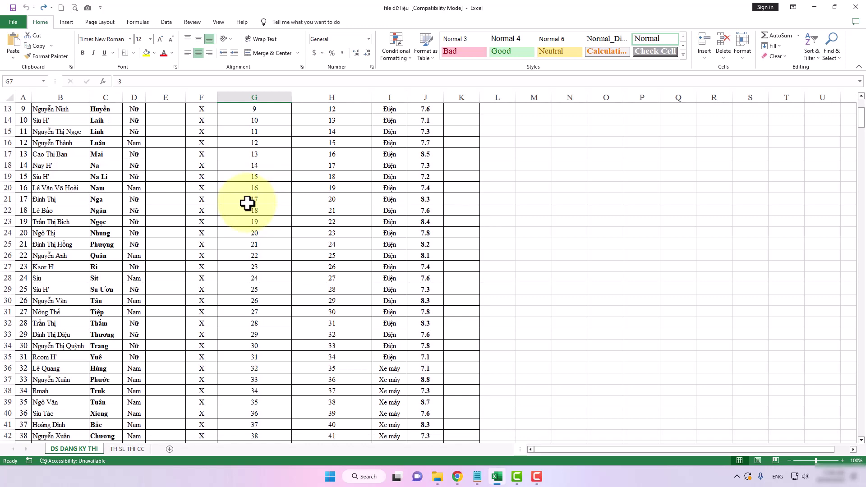
pyautogui.scroll(4, 247, 203)
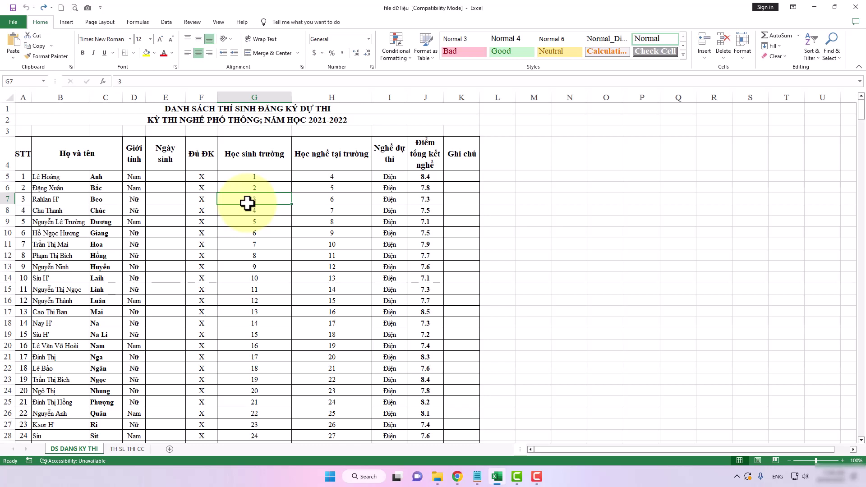
# Apply Freeze Top Row from the View tab's Freeze Panes options
pyautogui.click(218, 22)
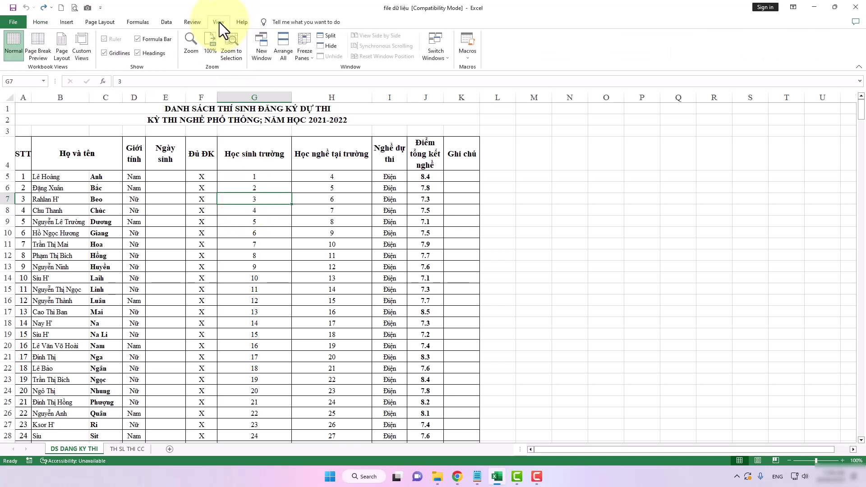
pyautogui.click(312, 58)
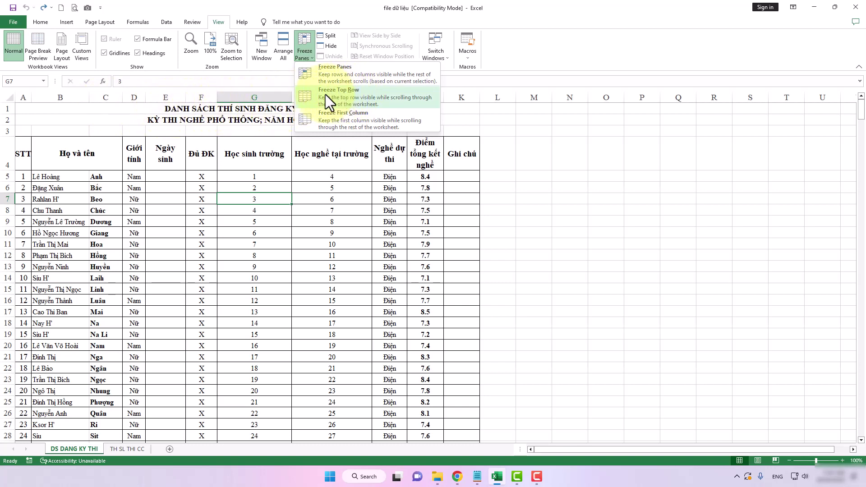
pyautogui.click(339, 91)
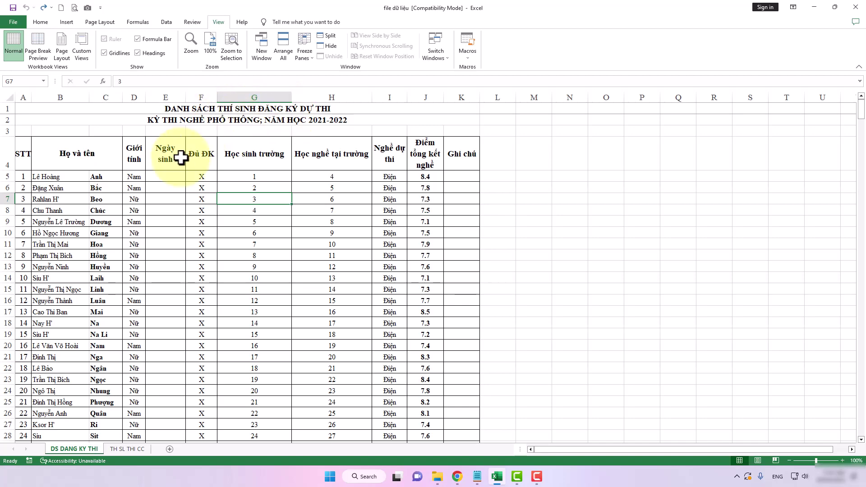
pyautogui.scroll(-2, 261, 166)
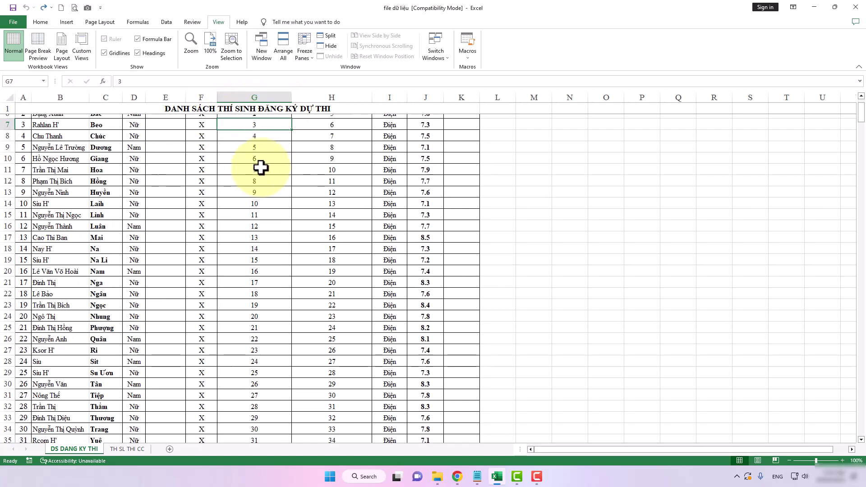
pyautogui.scroll(-1, 260, 167)
pyautogui.scroll(-3, 261, 167)
pyautogui.scroll(-2, 261, 167)
pyautogui.scroll(-3, 260, 168)
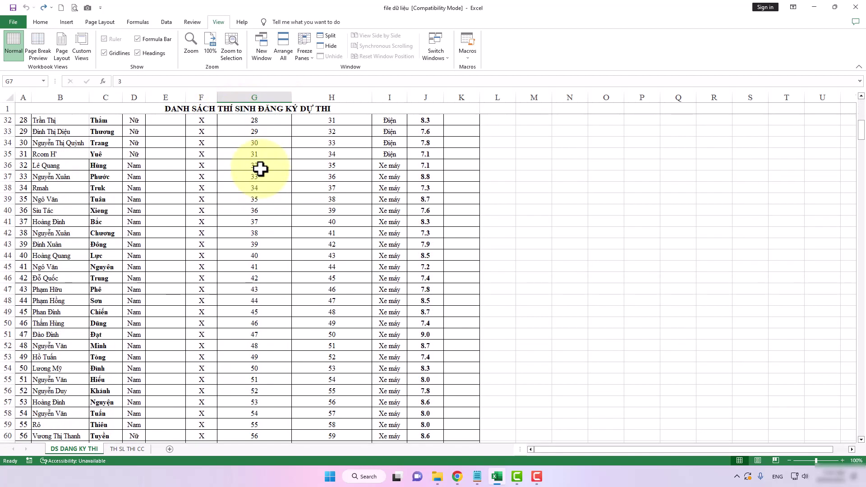
pyautogui.scroll(-2, 261, 170)
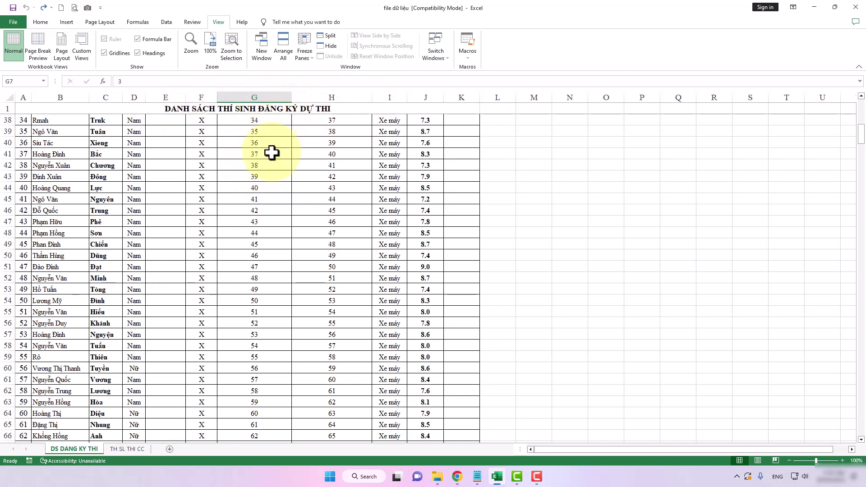
pyautogui.scroll(4, 261, 176)
pyautogui.scroll(5, 261, 176)
pyautogui.scroll(3, 261, 176)
pyautogui.scroll(-7, 261, 176)
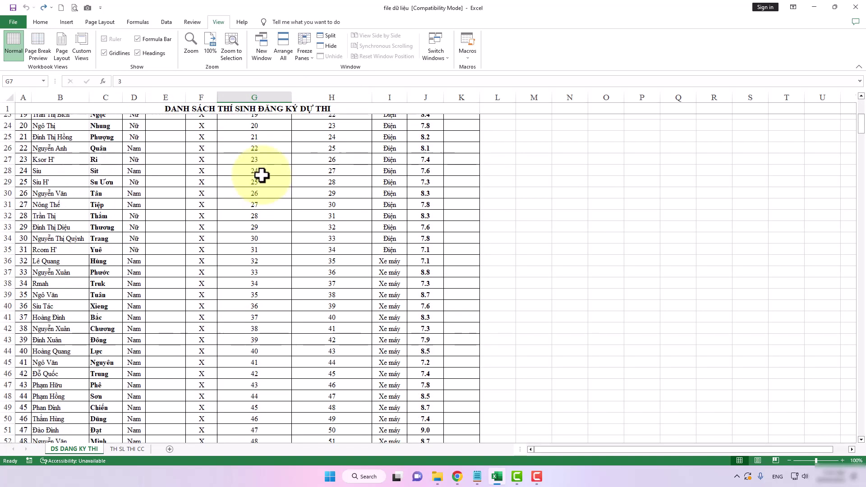
pyautogui.scroll(-7, 261, 176)
pyautogui.scroll(-4, 261, 177)
pyautogui.scroll(9, 261, 177)
pyautogui.scroll(9, 261, 176)
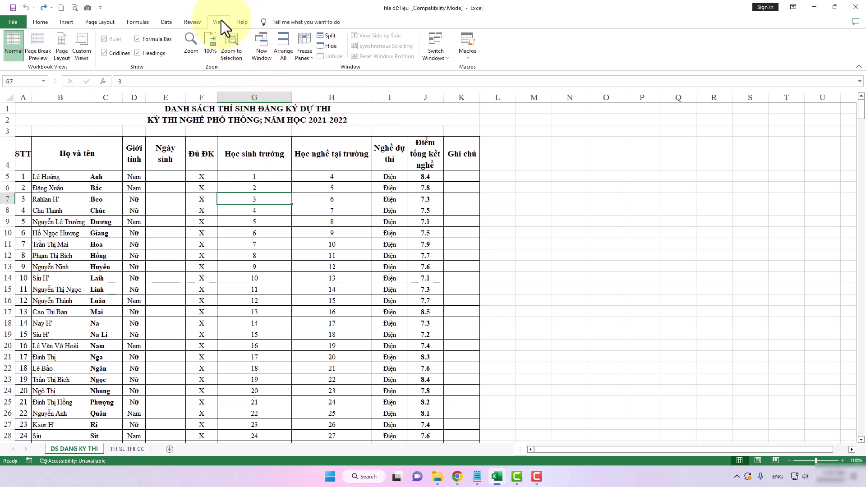
# Remove the frozen top row and scroll to check the sheet moves freely
pyautogui.click(305, 56)
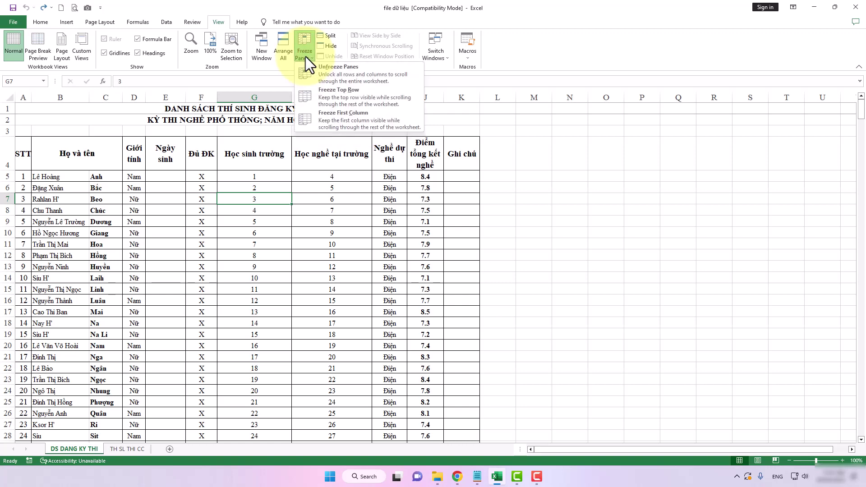
pyautogui.click(346, 68)
pyautogui.scroll(-2, 272, 154)
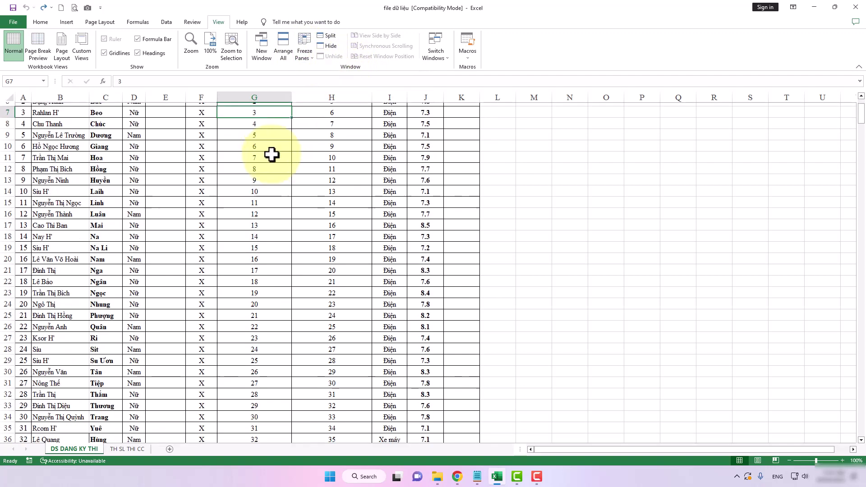
pyautogui.scroll(-2, 271, 155)
pyautogui.scroll(4, 271, 155)
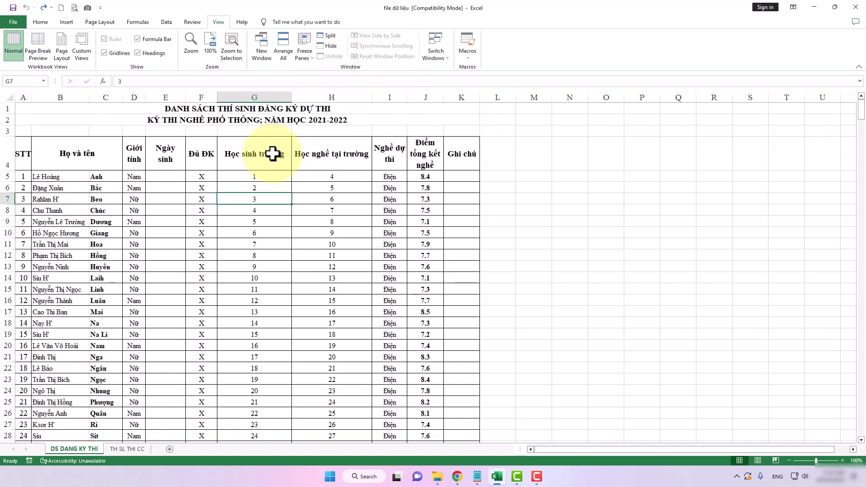
pyautogui.scroll(-4, 272, 153)
pyautogui.scroll(4, 273, 151)
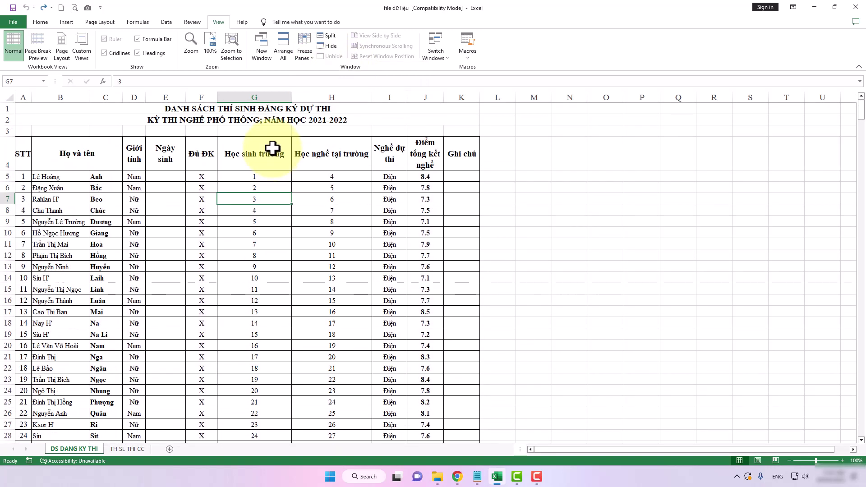
# Select header row A4:K4, then choose cell A5 as the freeze point
pyautogui.click(31, 147)
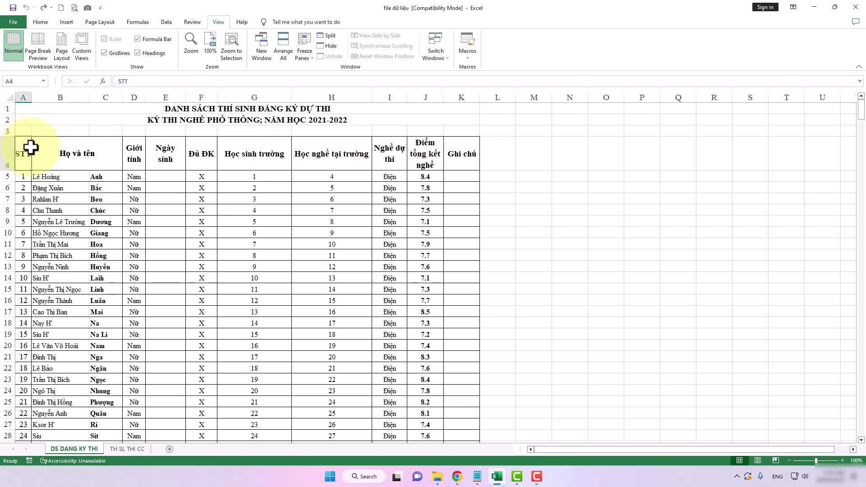
pyautogui.moveTo(31, 148); pyautogui.dragTo(462, 155)
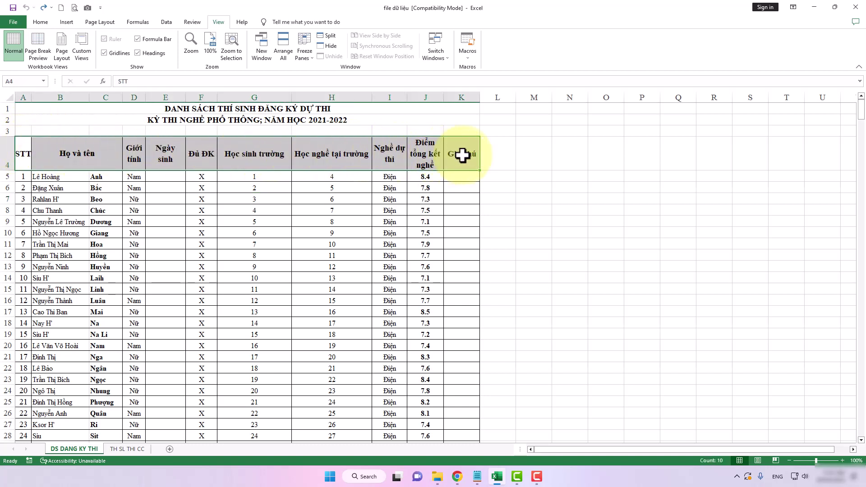
pyautogui.click(22, 178)
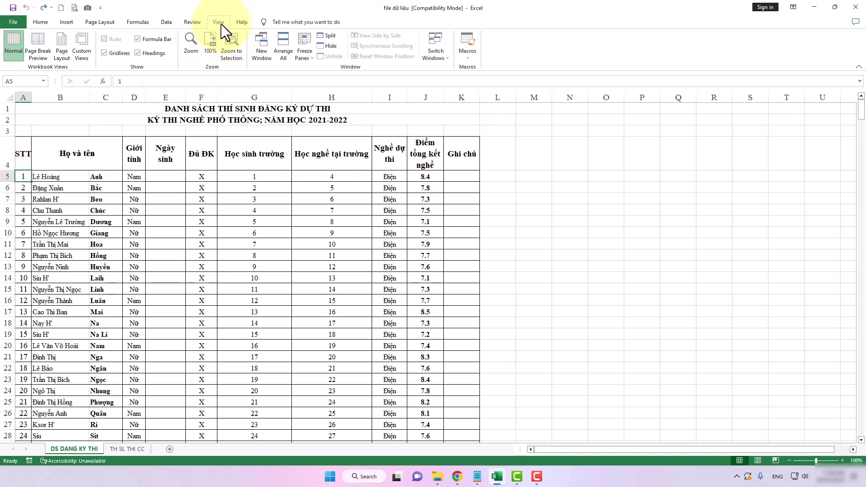
# Apply Freeze Panes at A5 and scroll to confirm rows 1–4 stay pinned
pyautogui.click(312, 58)
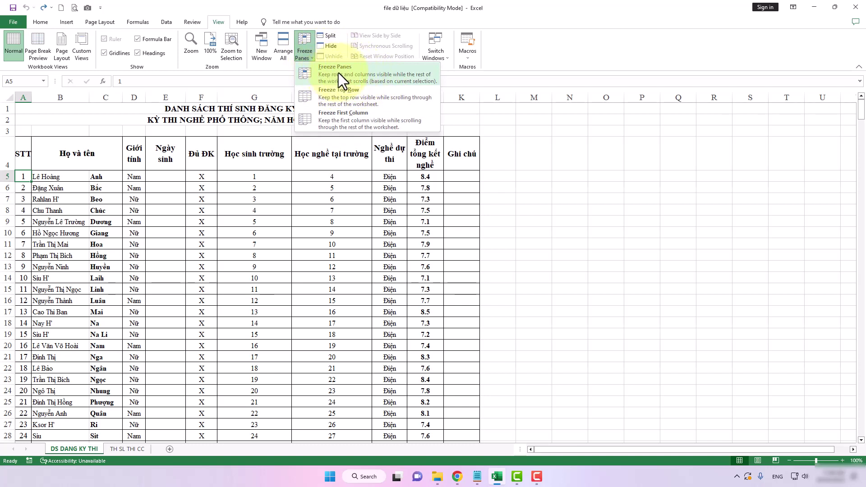
pyautogui.click(338, 72)
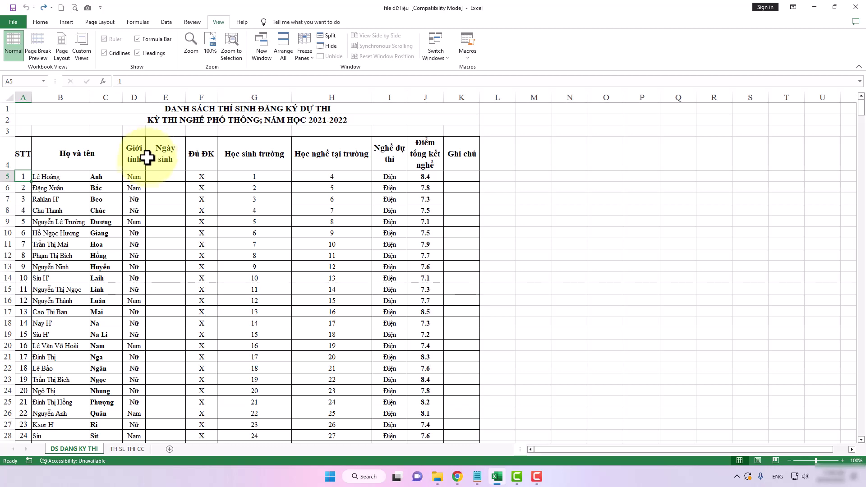
pyautogui.scroll(-1, 147, 158)
pyautogui.scroll(-1, 145, 168)
pyautogui.scroll(-3, 145, 168)
pyautogui.scroll(-4, 145, 207)
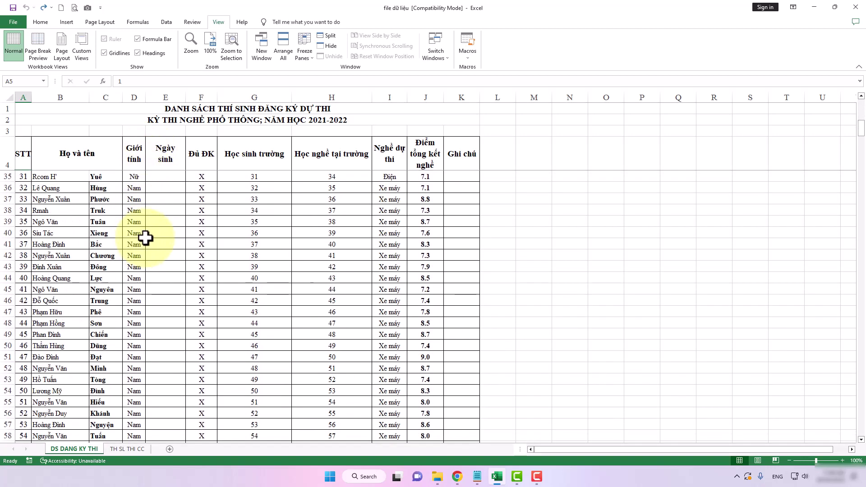
pyautogui.scroll(-6, 145, 238)
pyautogui.scroll(-2, 145, 238)
pyautogui.scroll(6, 148, 237)
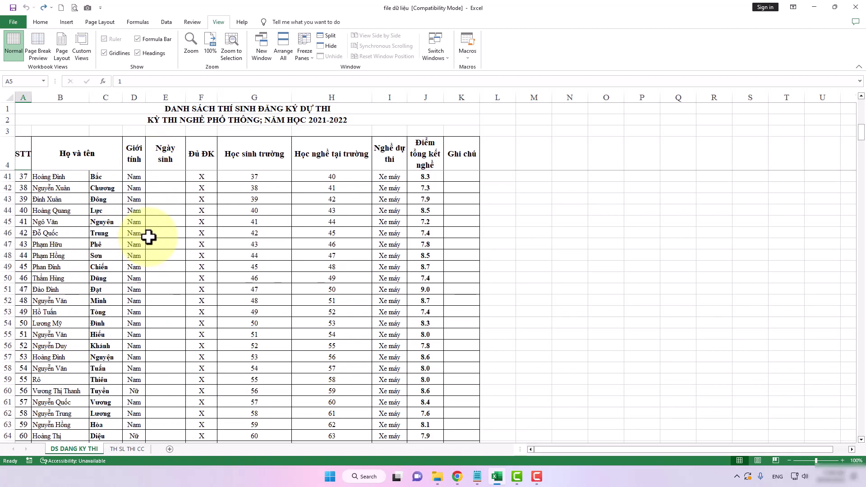
pyautogui.scroll(-2, 148, 236)
pyautogui.scroll(4, 148, 237)
pyautogui.scroll(5, 149, 236)
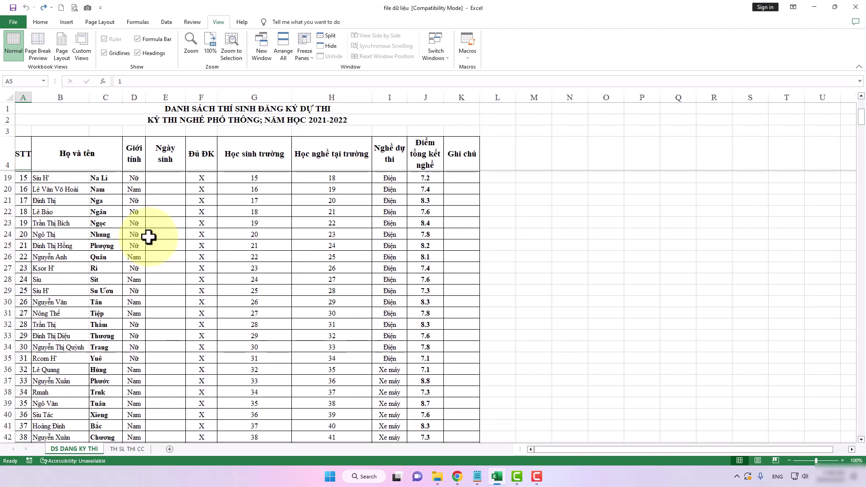
pyautogui.scroll(3, 149, 237)
pyautogui.scroll(2, 148, 237)
pyautogui.scroll(-4, 149, 236)
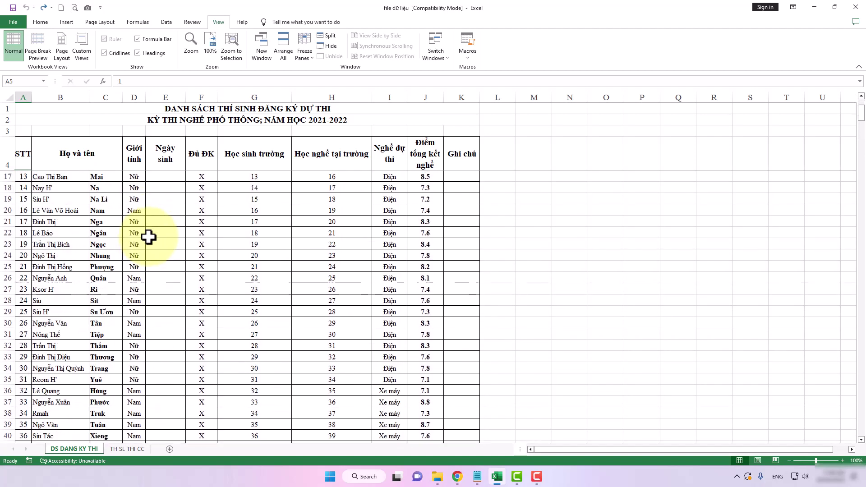
pyautogui.scroll(-2, 148, 237)
pyautogui.scroll(-2, 148, 236)
pyautogui.scroll(6, 149, 236)
pyautogui.scroll(2, 148, 236)
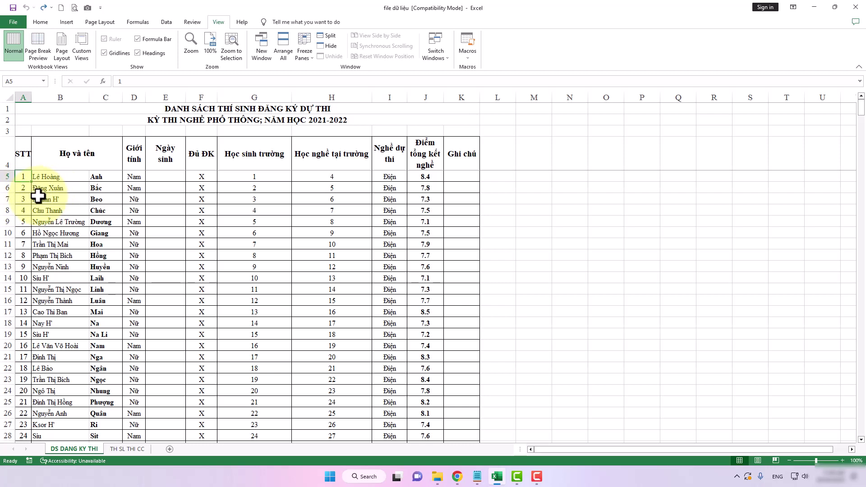
# Unfreeze Panes, then select cell A8 as the new freeze point
pyautogui.click(307, 58)
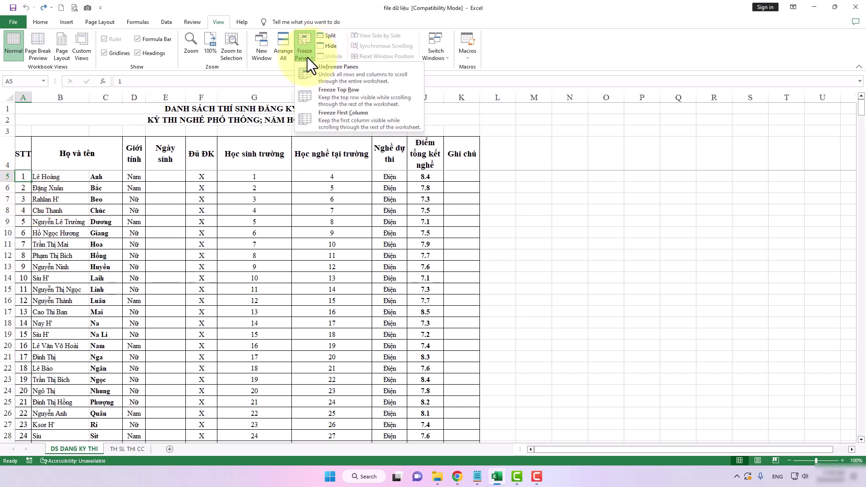
pyautogui.click(339, 67)
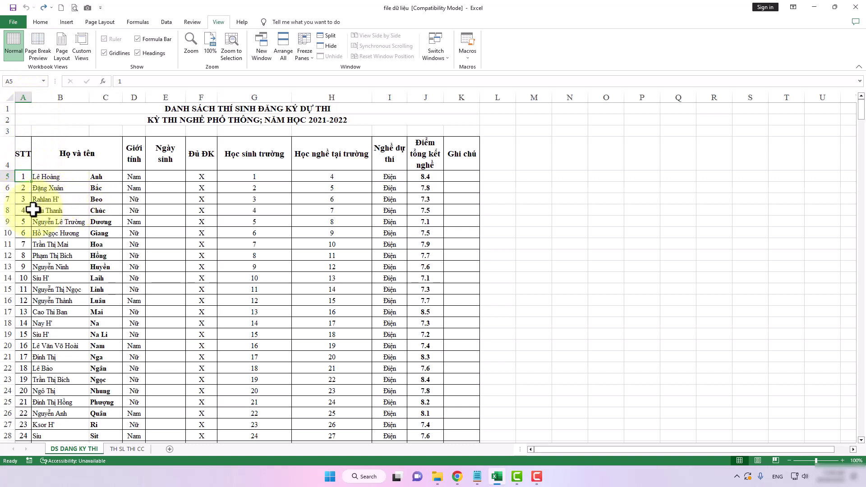
pyautogui.click(24, 211)
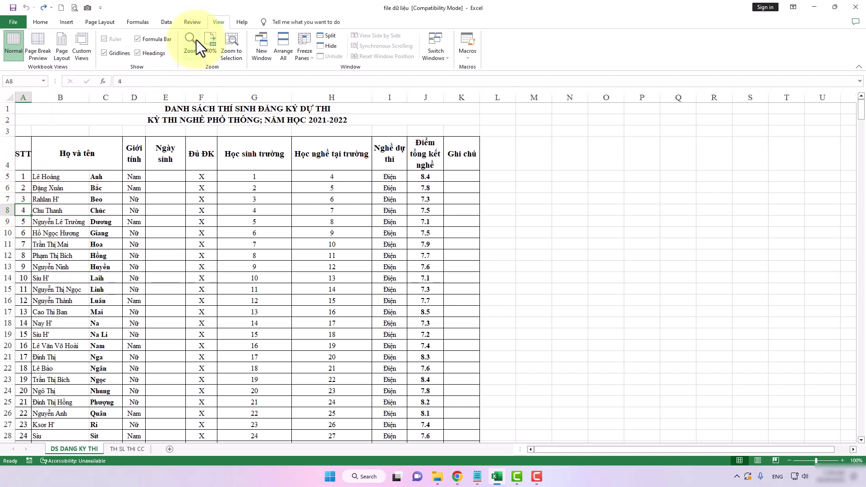
pyautogui.click(311, 55)
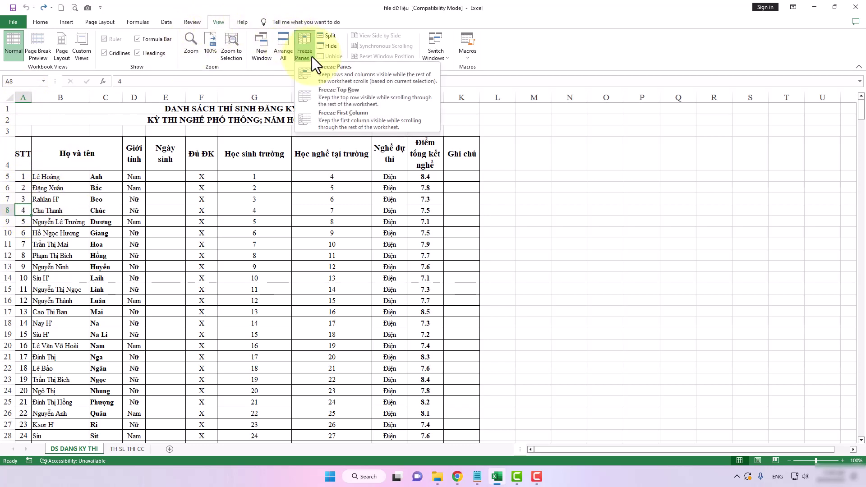
pyautogui.click(329, 75)
pyautogui.scroll(-1, 161, 177)
pyautogui.scroll(-2, 162, 177)
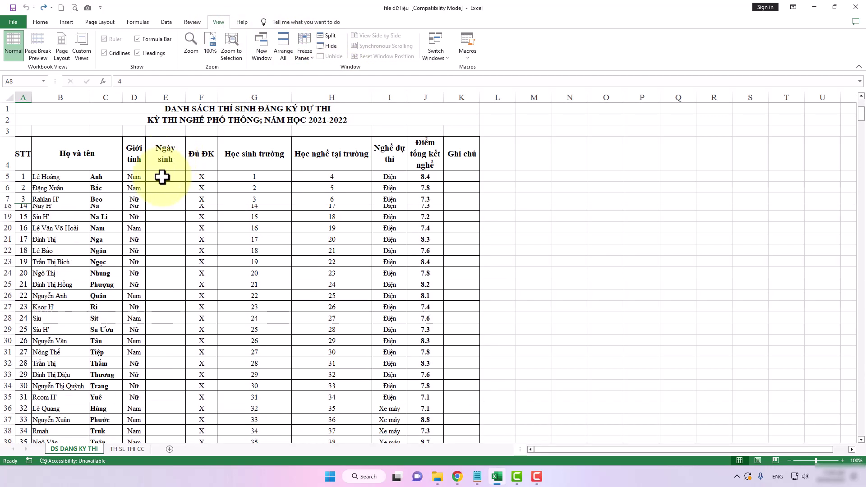
pyautogui.scroll(1, 163, 176)
pyautogui.scroll(2, 162, 174)
pyautogui.scroll(-3, 164, 168)
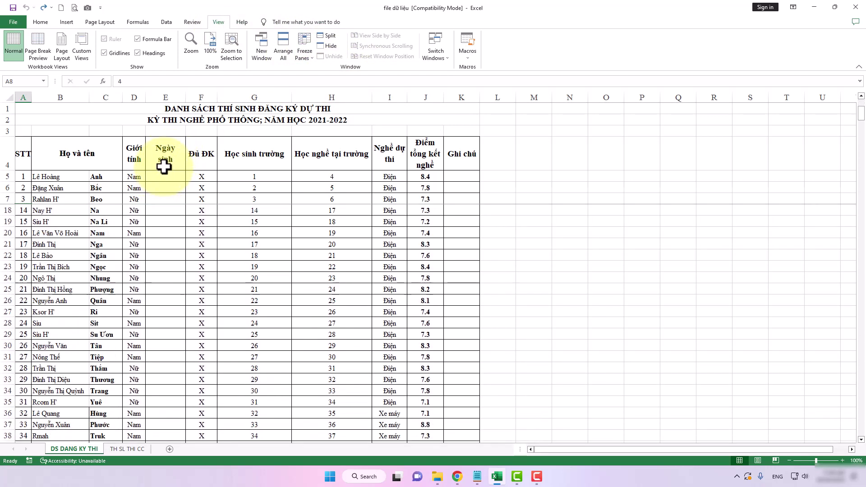
pyautogui.scroll(1, 163, 167)
pyautogui.scroll(1, 164, 167)
pyautogui.scroll(2, 163, 166)
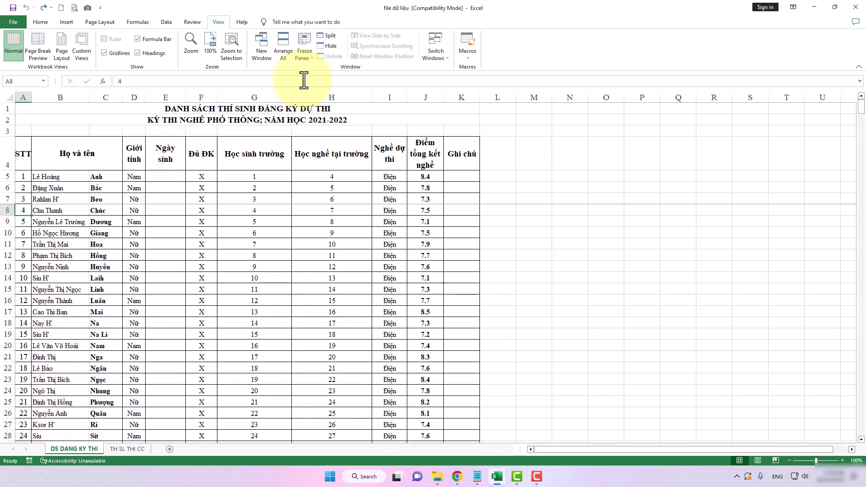
pyautogui.click(304, 48)
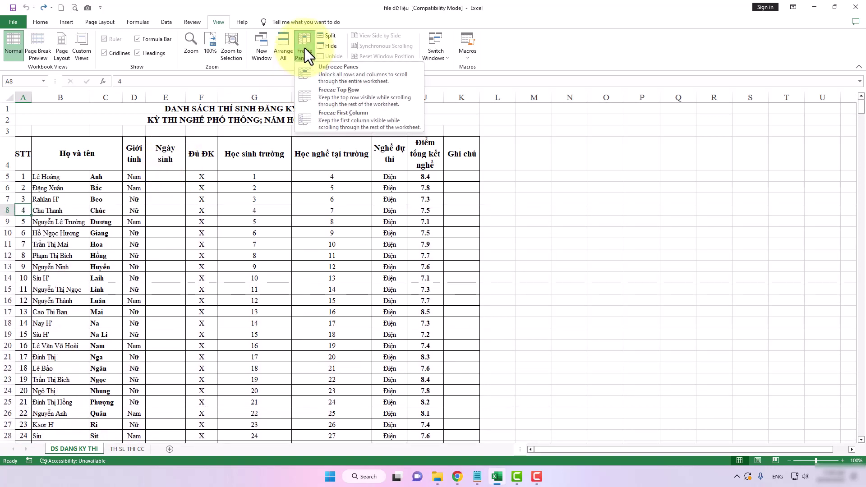
pyautogui.click(355, 70)
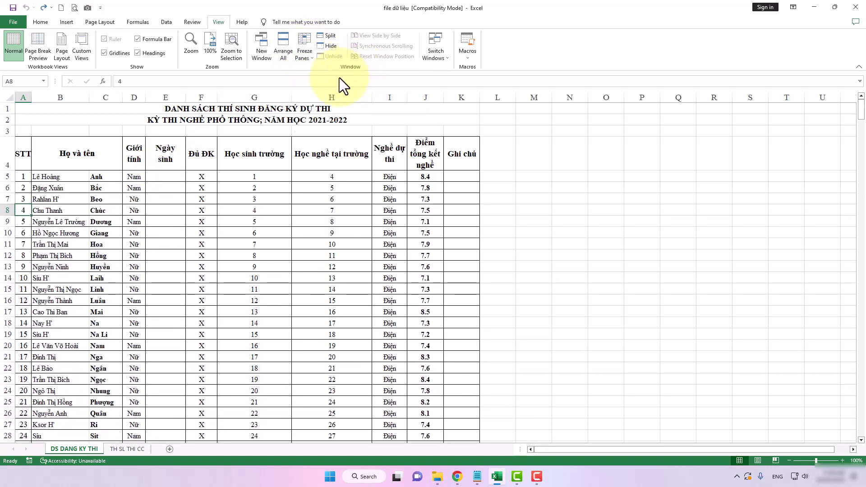
pyautogui.scroll(-4, 212, 176)
pyautogui.scroll(4, 211, 176)
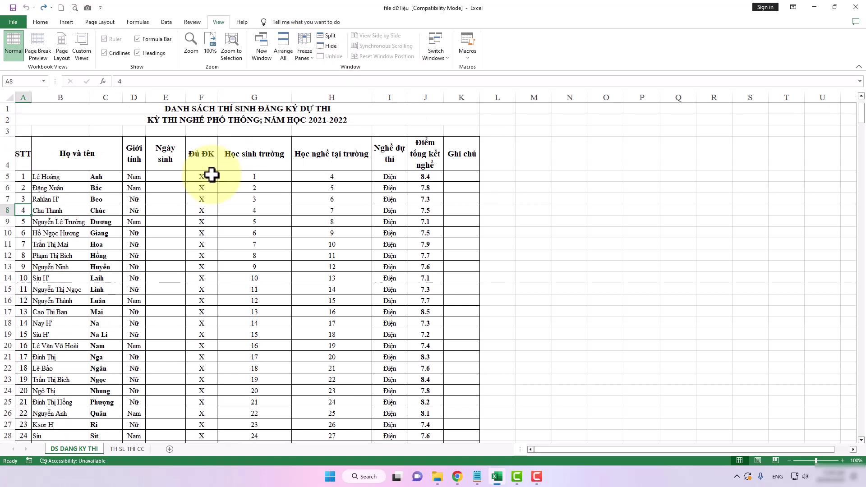